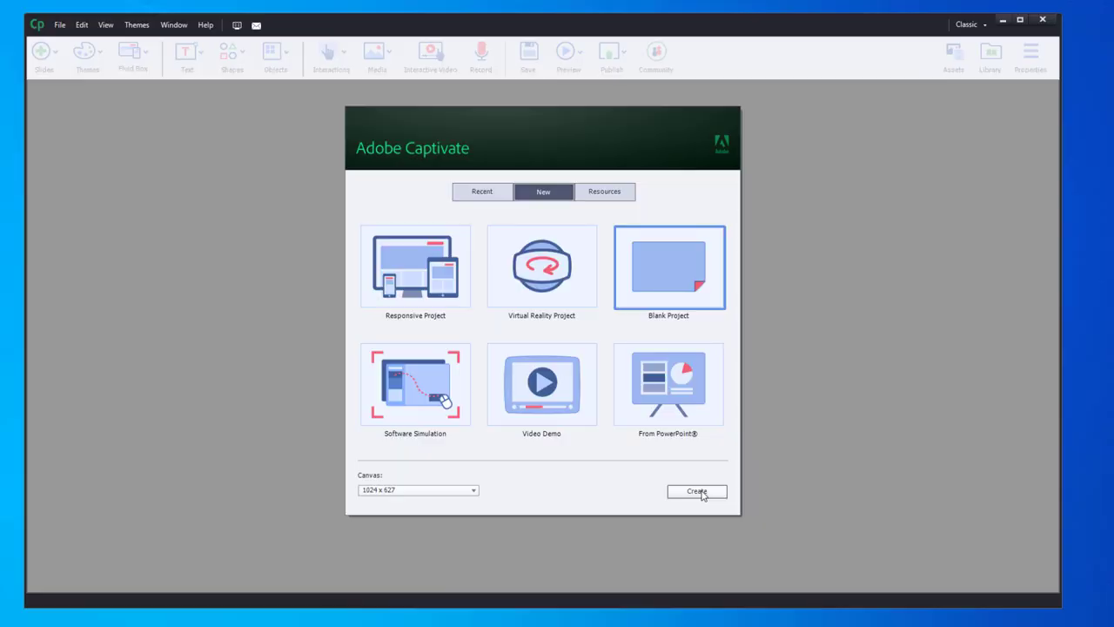
Create a blank project with a 1024 x 627 canvas and show its slide notes.
{"action": "left_click", "coordinate": [697, 491]}
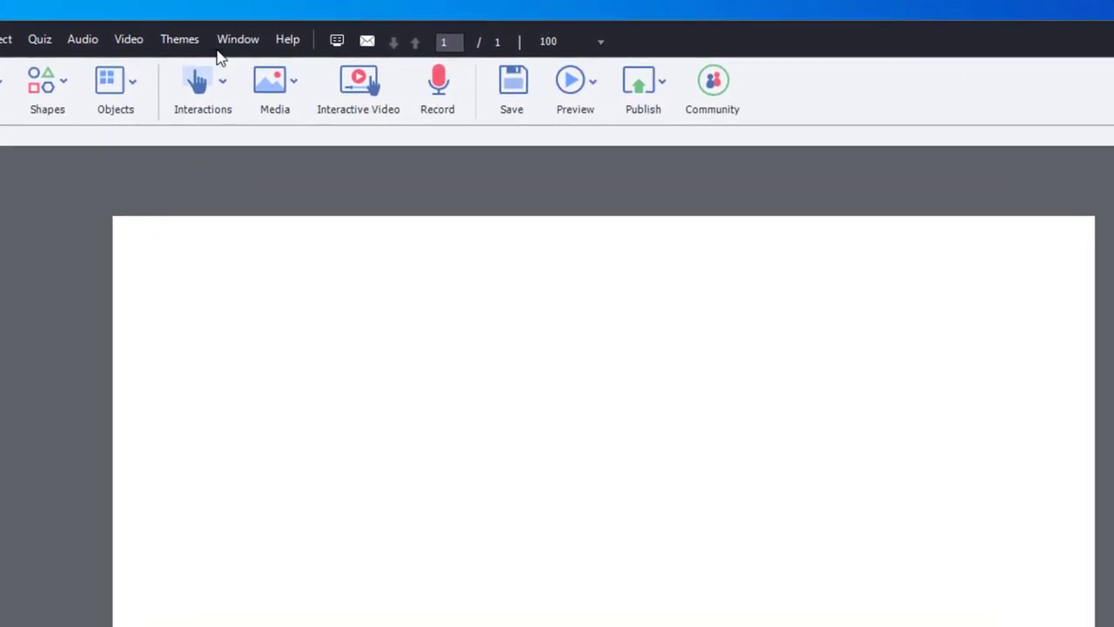
{"action": "left_click", "coordinate": [235, 40]}
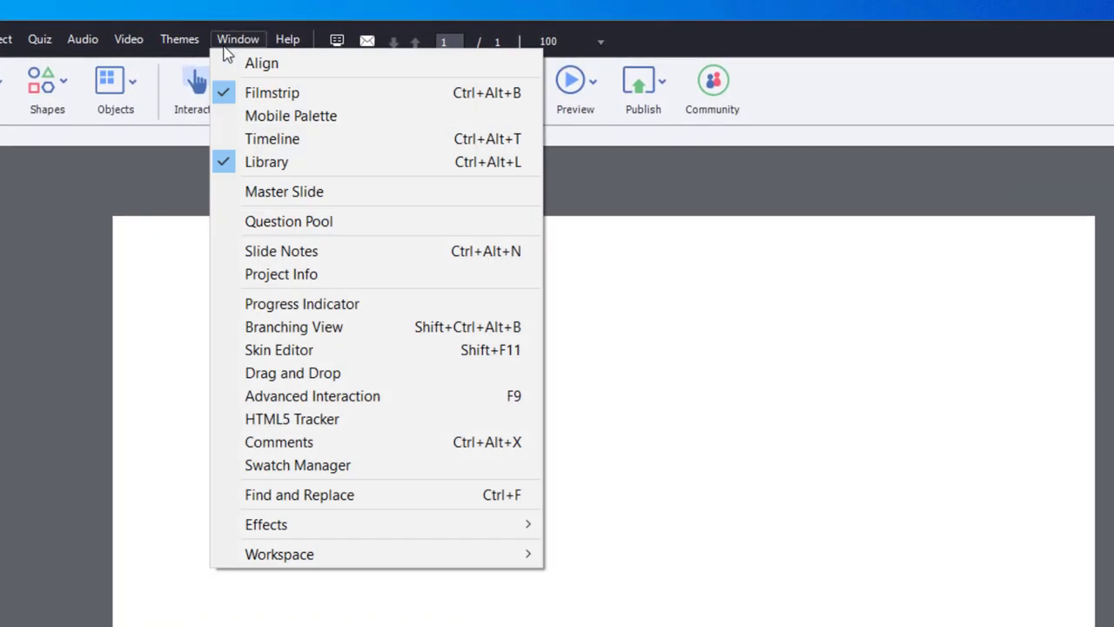
{"action": "left_click", "coordinate": [290, 250]}
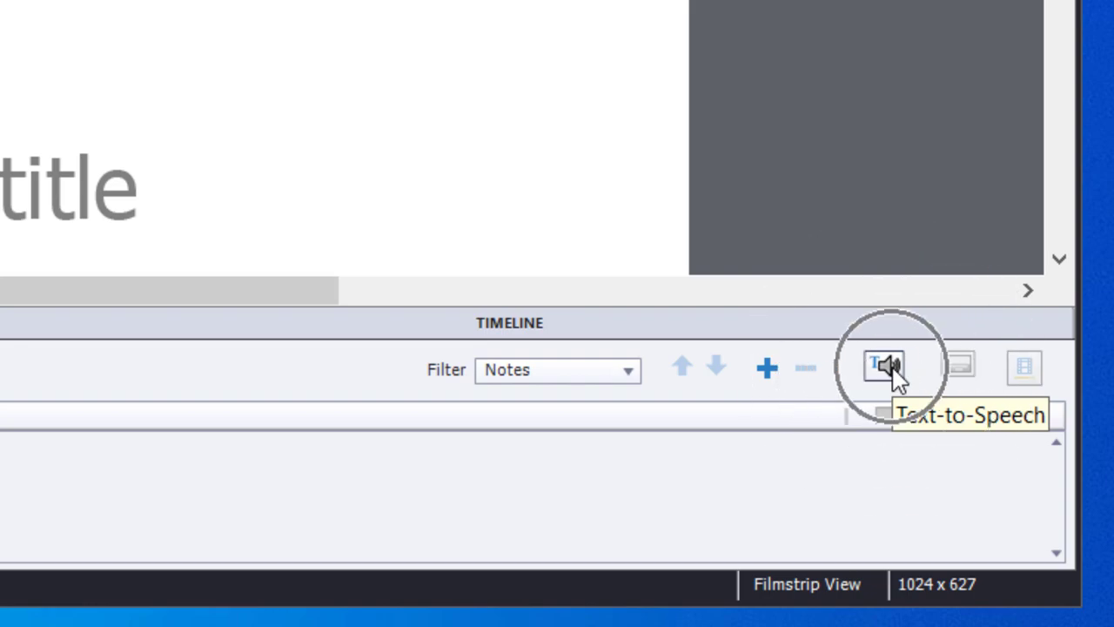
Review the speech agents available for text-to-speech, then close Speech Management and exit Adobe Captivate.
{"action": "left_click", "coordinate": [887, 369]}
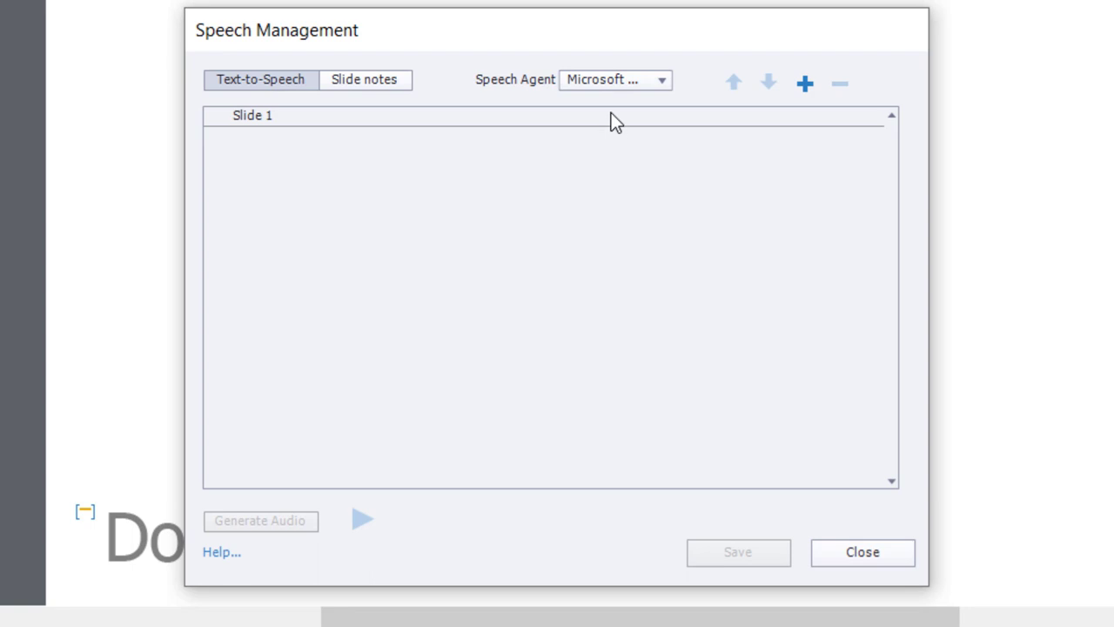
{"action": "left_click", "coordinate": [615, 80]}
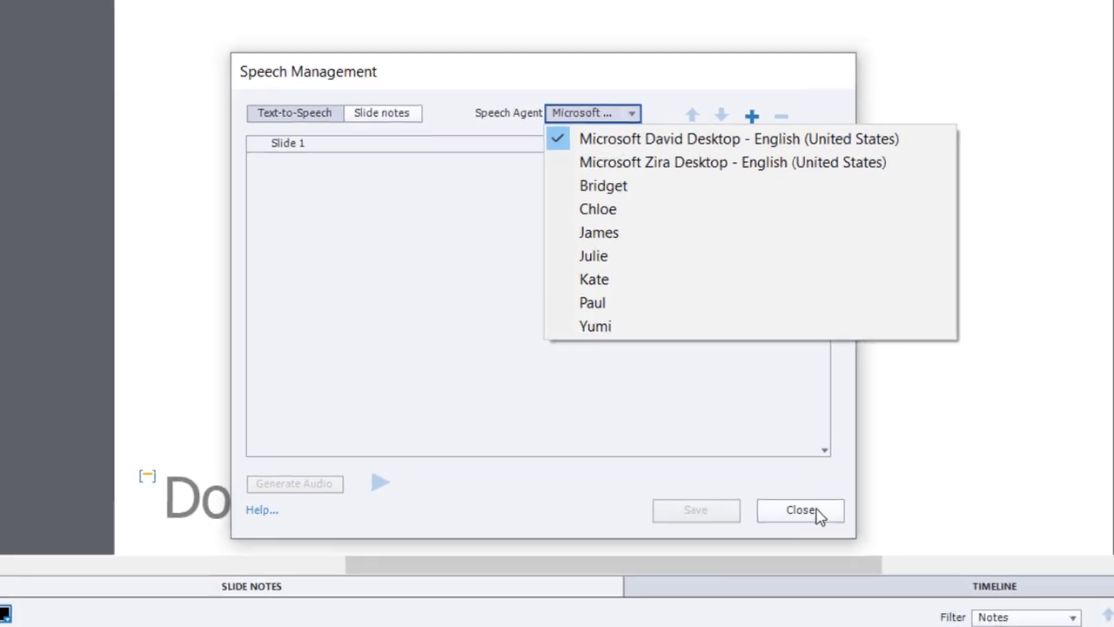
{"action": "left_click", "coordinate": [890, 551]}
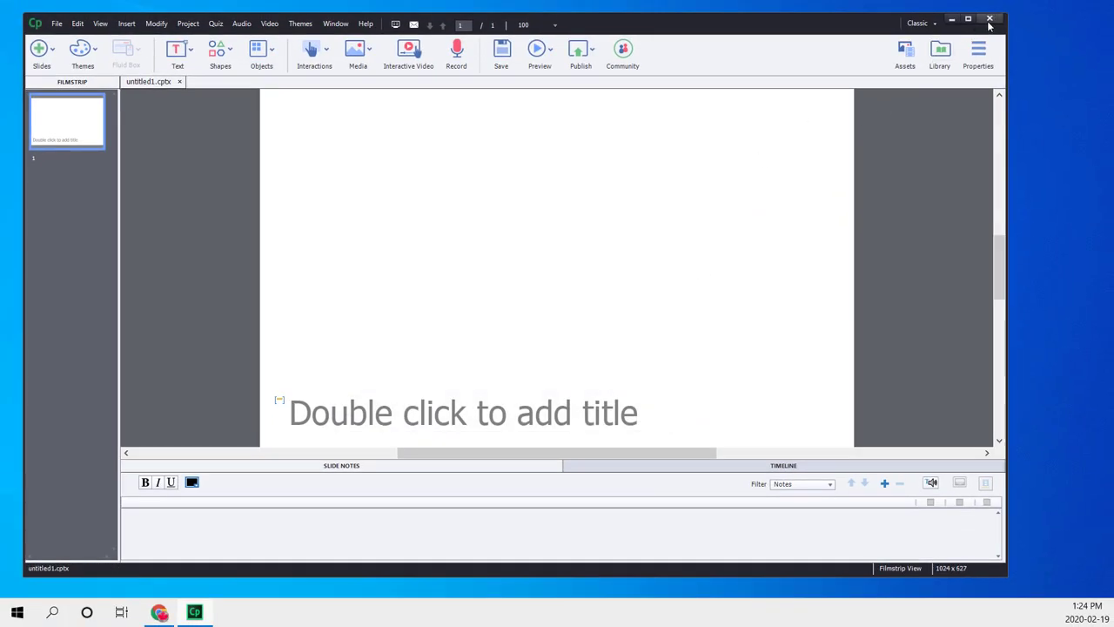
{"action": "key", "text": "alt+F4"}
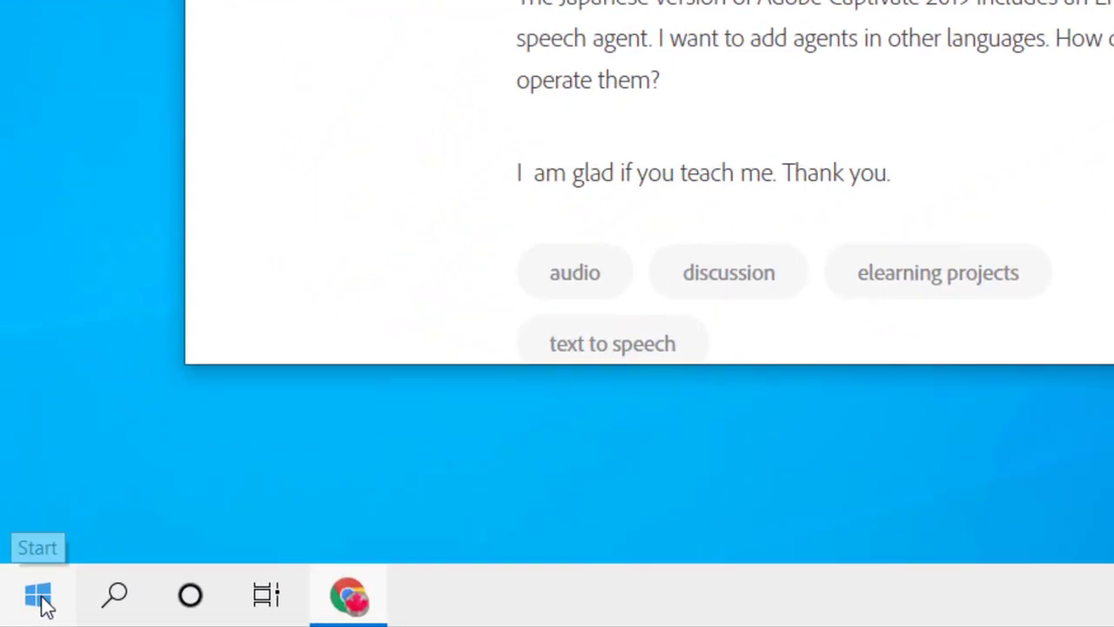
Switch to Windows Settings and open the voice packages available under the Time & Language speech settings.
{"action": "left_click", "coordinate": [39, 599]}
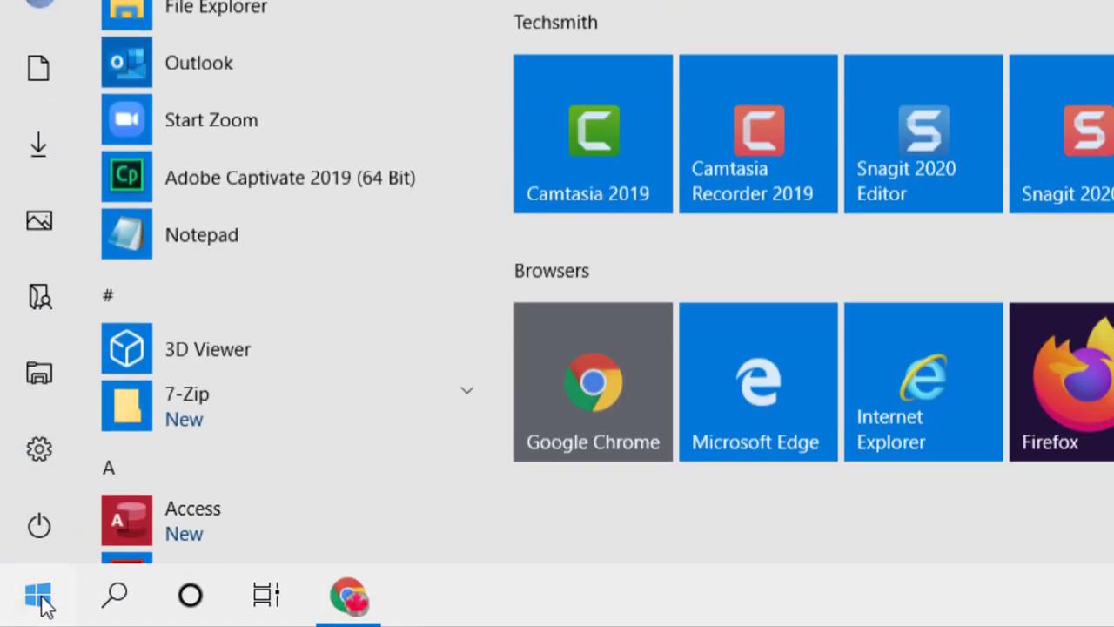
{"action": "left_click", "coordinate": [39, 449]}
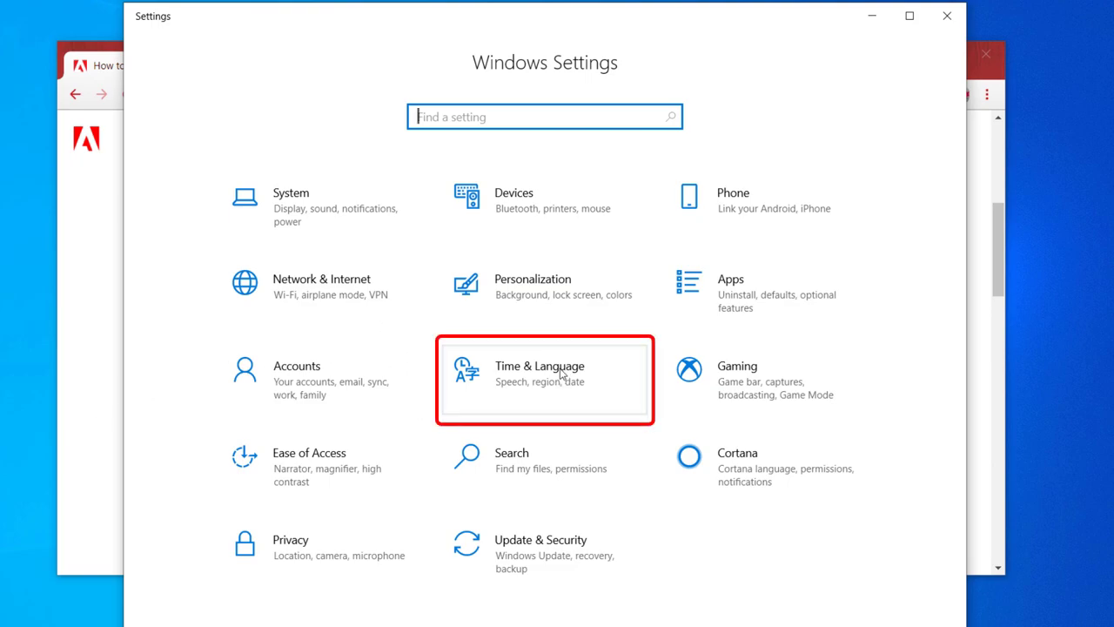
{"action": "left_click", "coordinate": [561, 374]}
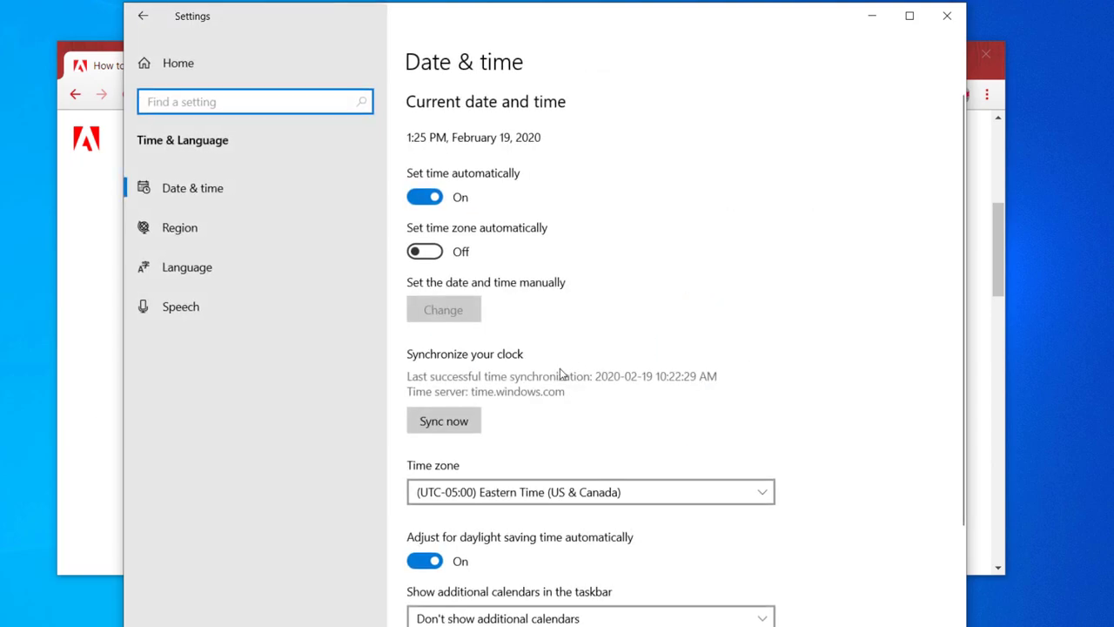
{"action": "left_click", "coordinate": [199, 307]}
{"action": "scroll", "coordinate": [626, 348], "scroll_direction": "down", "scroll_amount": 7}
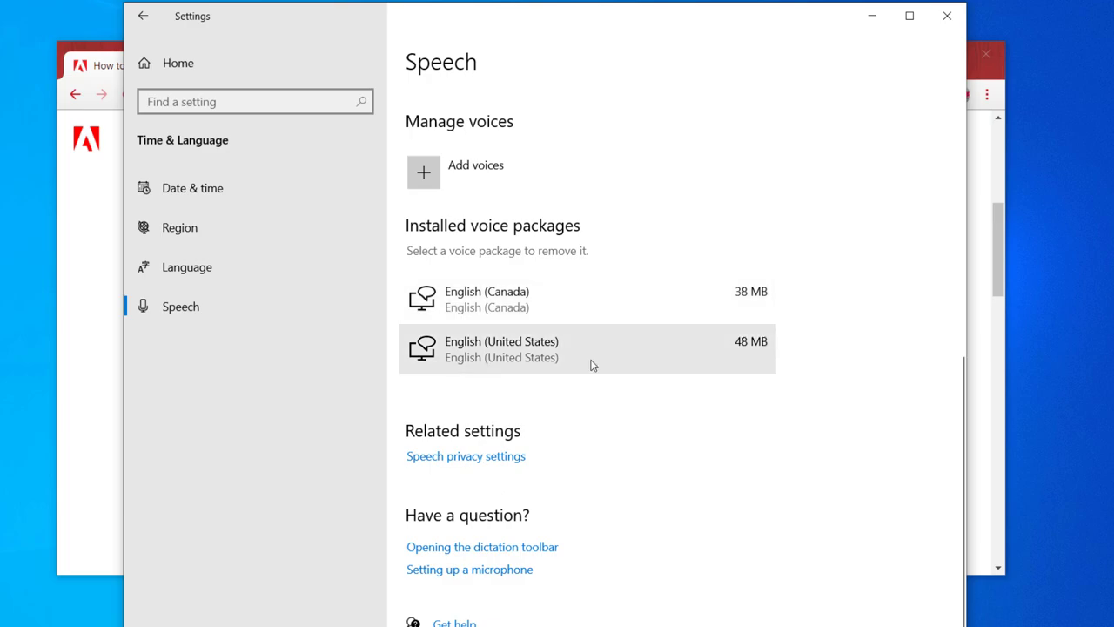
{"action": "left_click", "coordinate": [424, 175]}
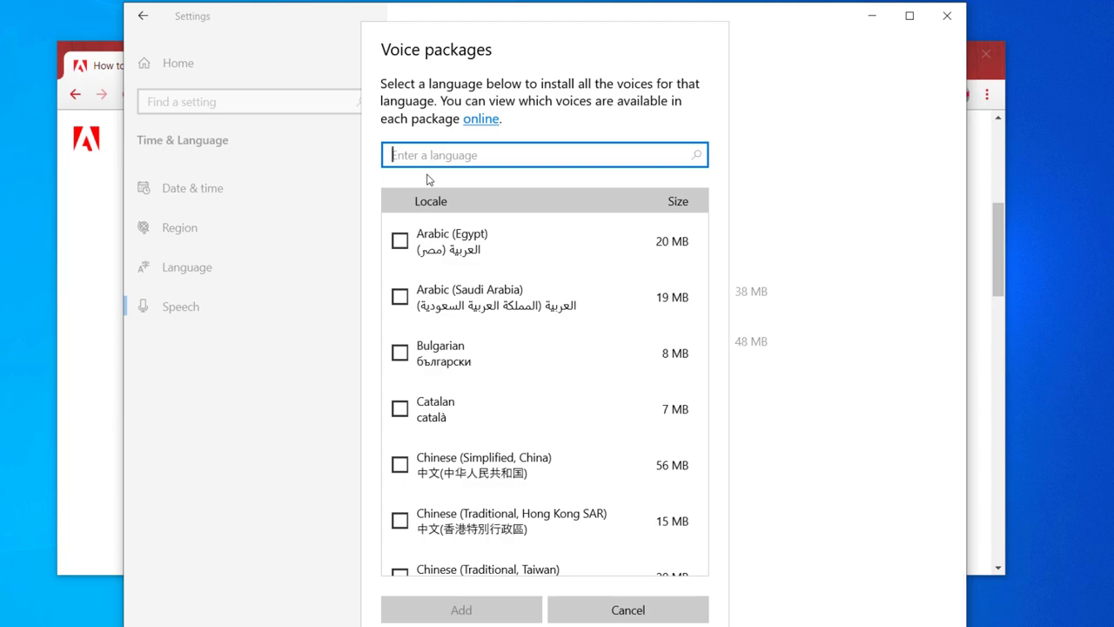
Search the voice packages for "spanish" and clear the search.
{"action": "type", "text": "spanish"}
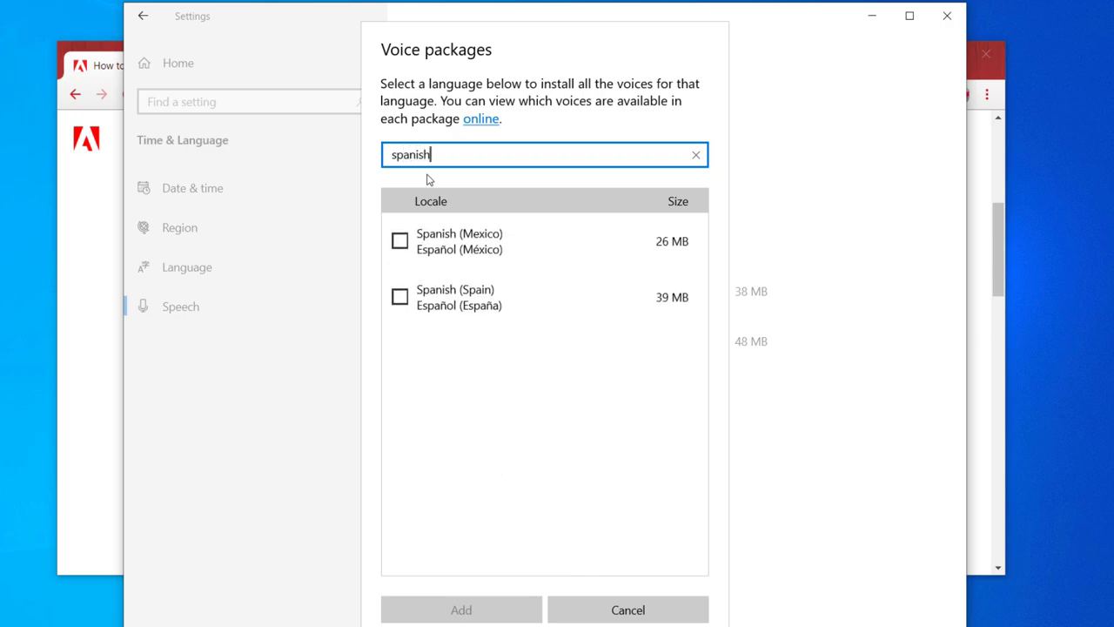
{"action": "key", "text": "BackSpace"}
{"action": "key", "text": "BackSpace"}
{"action": "key", "text": "BackSpace"}
{"action": "key", "text": "BackSpace"}
{"action": "key", "text": "BackSpace"}
{"action": "key", "text": "BackSpace"}
{"action": "key", "text": "BackSpace"}
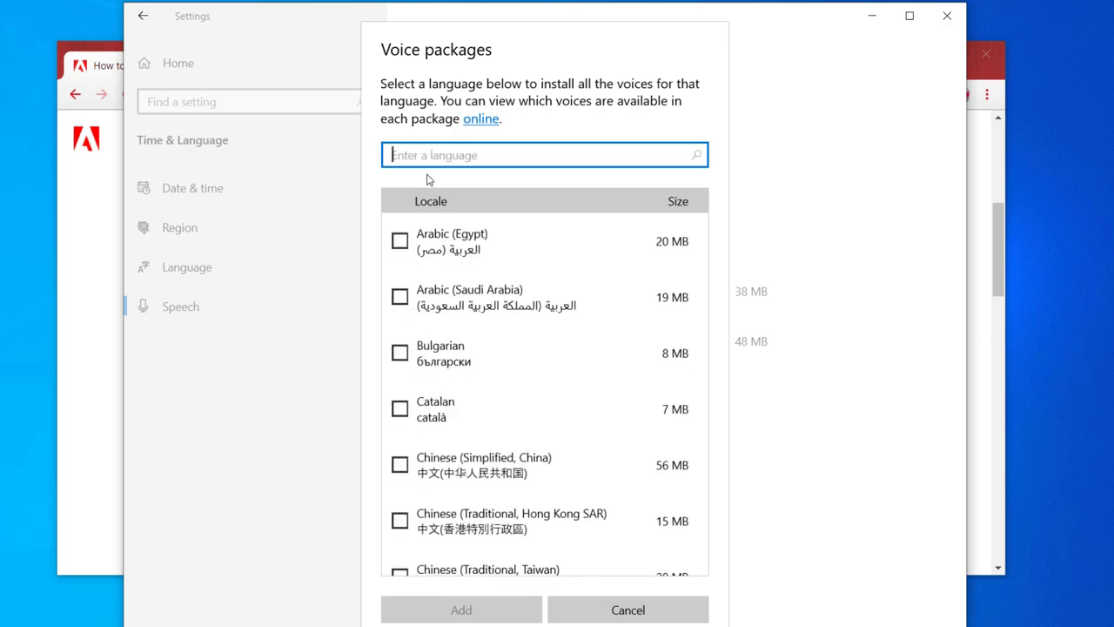
Search the voice packages for "japan" and add the Japanese package.
{"action": "type", "text": "japan"}
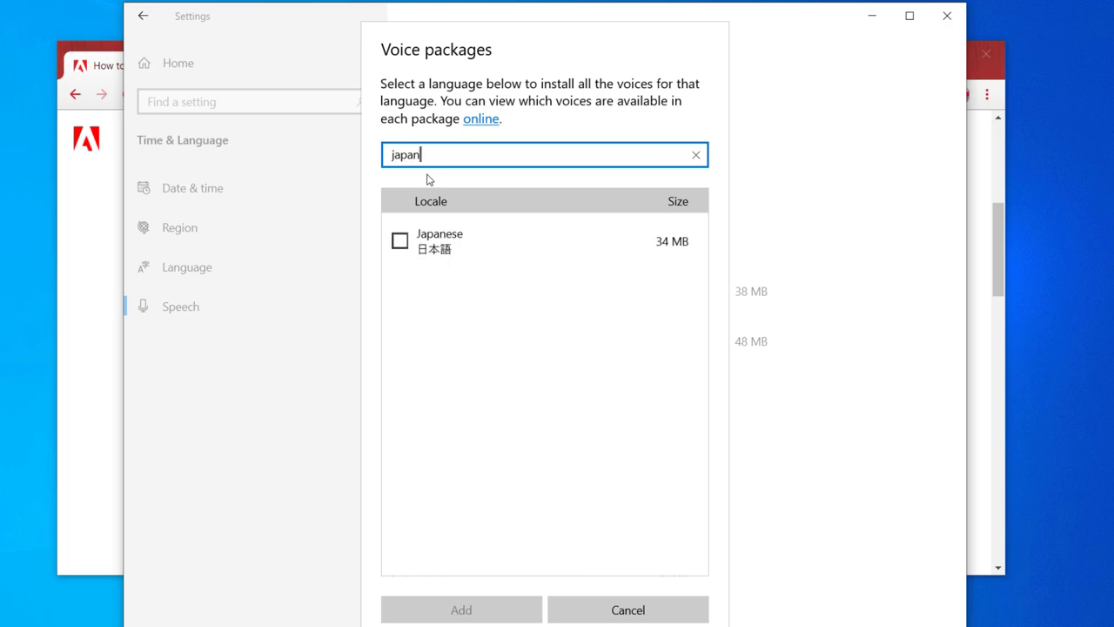
{"action": "left_click", "coordinate": [400, 244]}
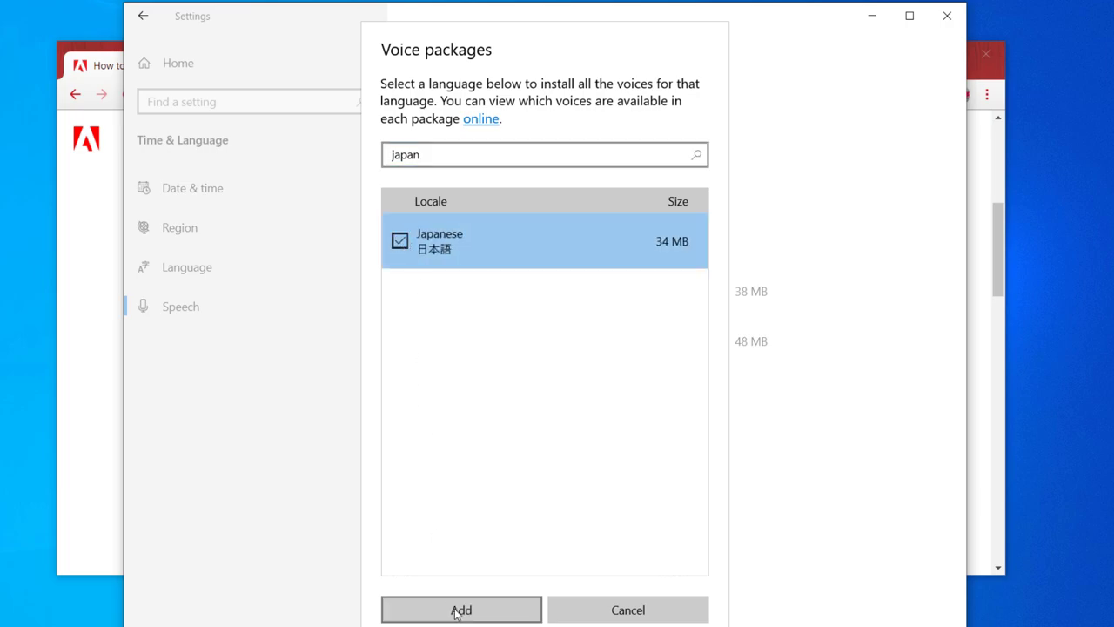
{"action": "left_click", "coordinate": [459, 610]}
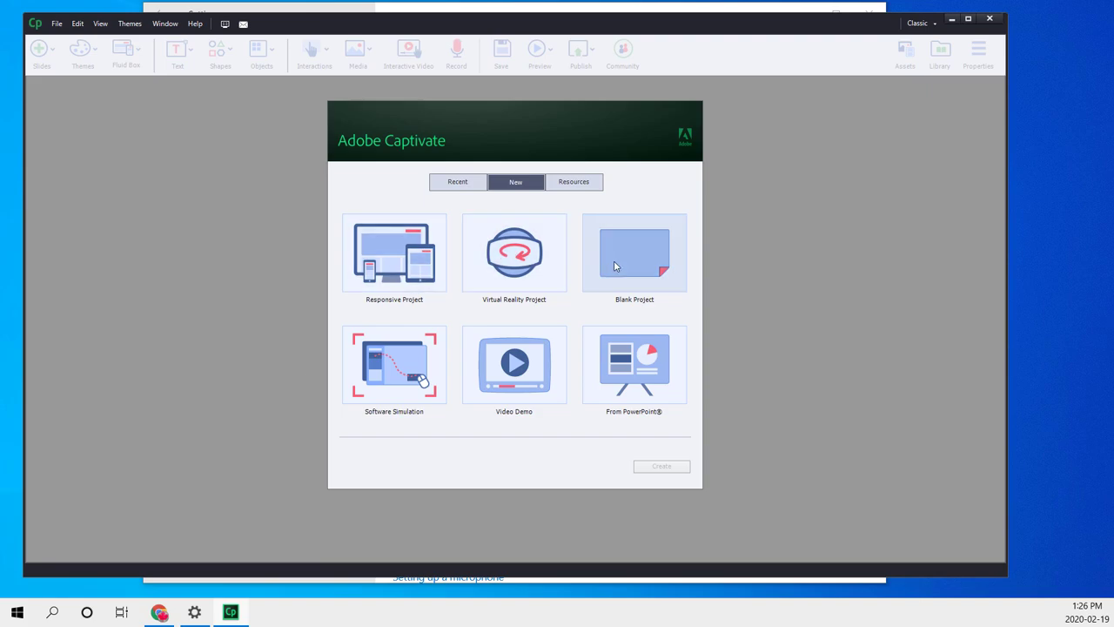
Switch to Adobe Captivate, create a new blank project and show its slide notes.
{"action": "left_click", "coordinate": [625, 260]}
{"action": "left_click", "coordinate": [661, 465]}
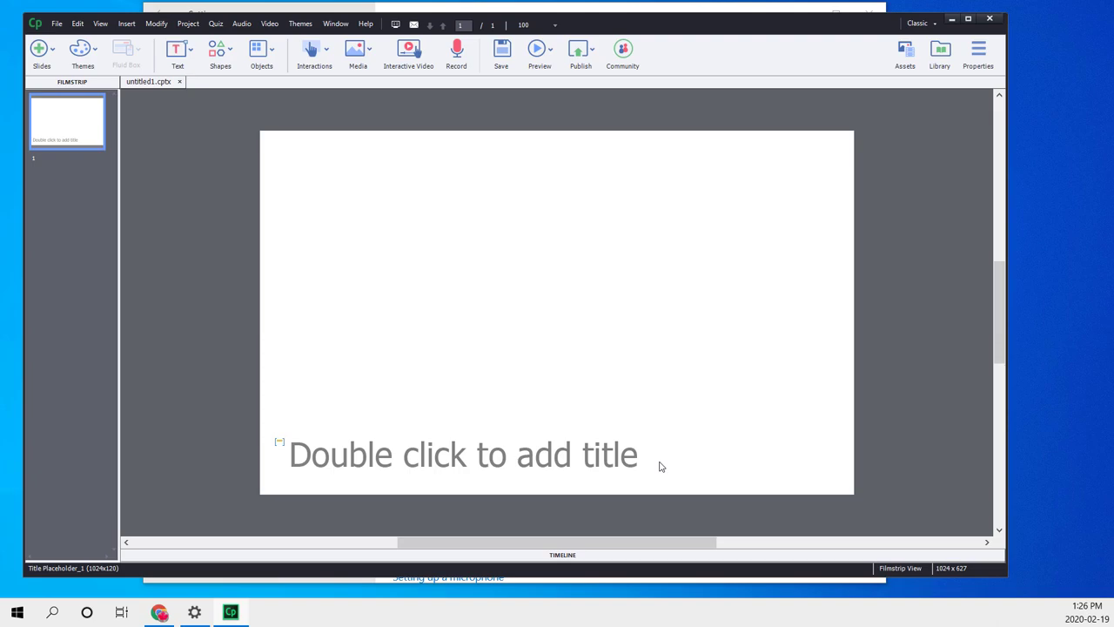
{"action": "left_click", "coordinate": [335, 24]}
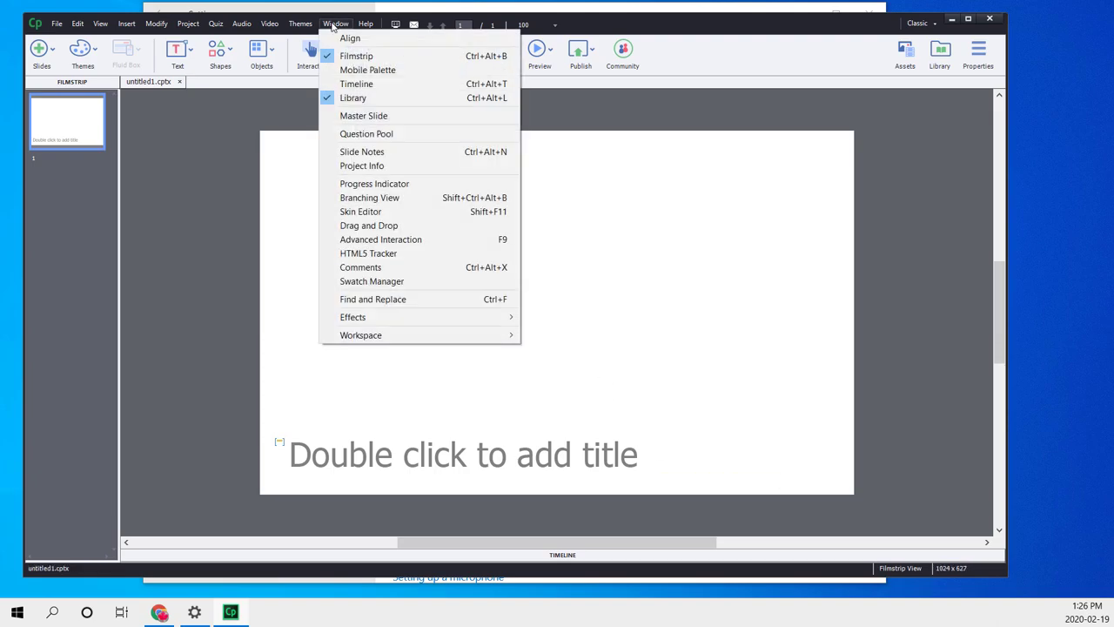
{"action": "left_click", "coordinate": [353, 152]}
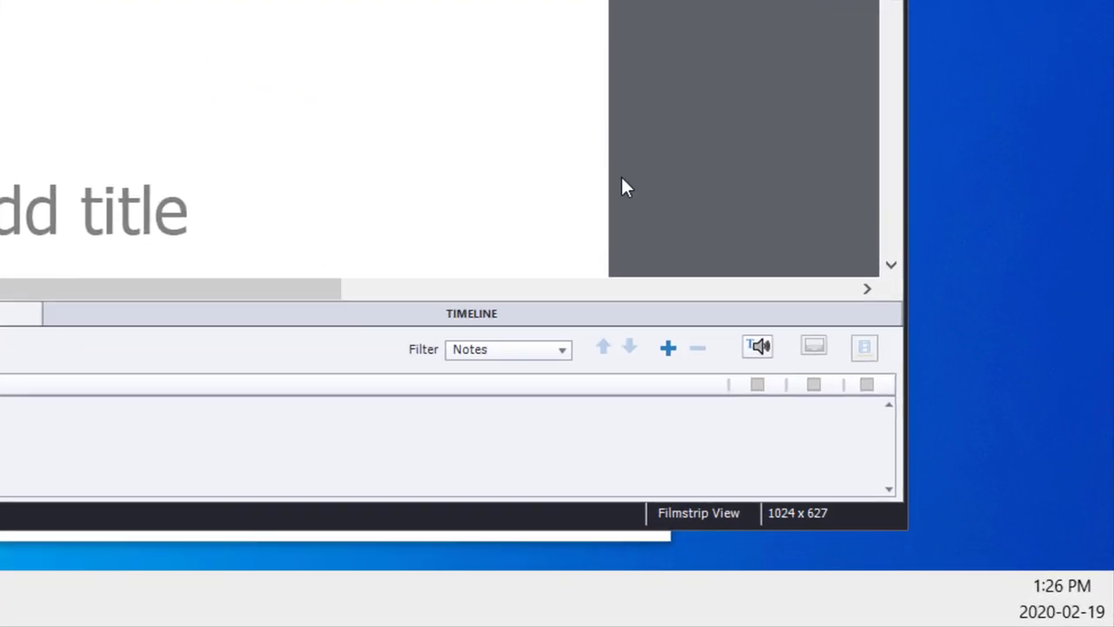
Set the text-to-speech agent to Microsoft Haruka Desktop - Japanese in Speech Management.
{"action": "left_click", "coordinate": [761, 352]}
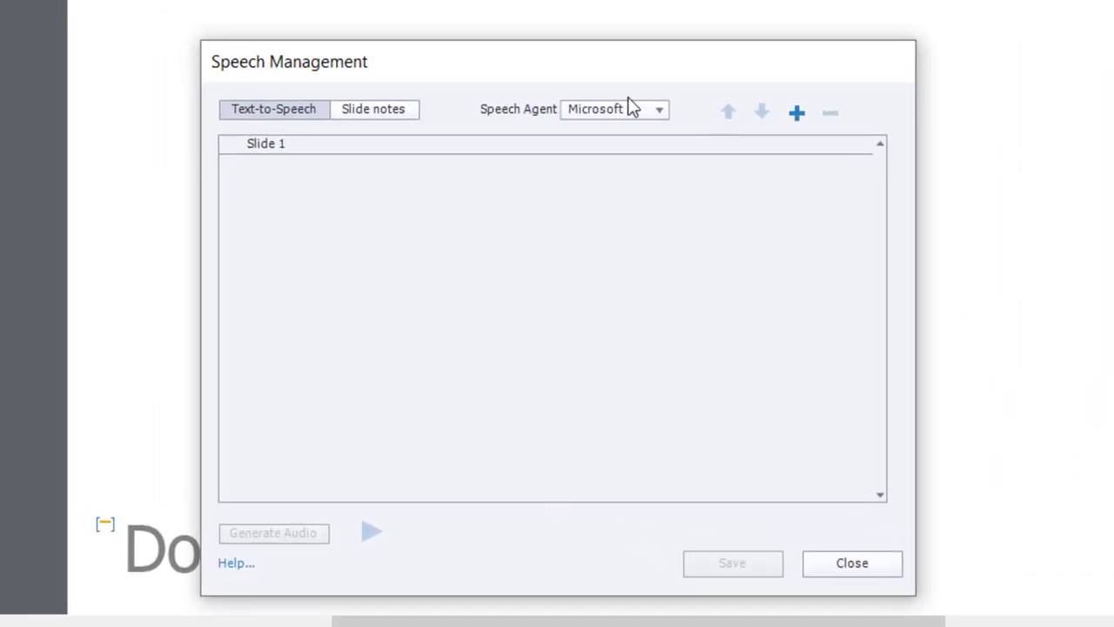
{"action": "left_click", "coordinate": [615, 110]}
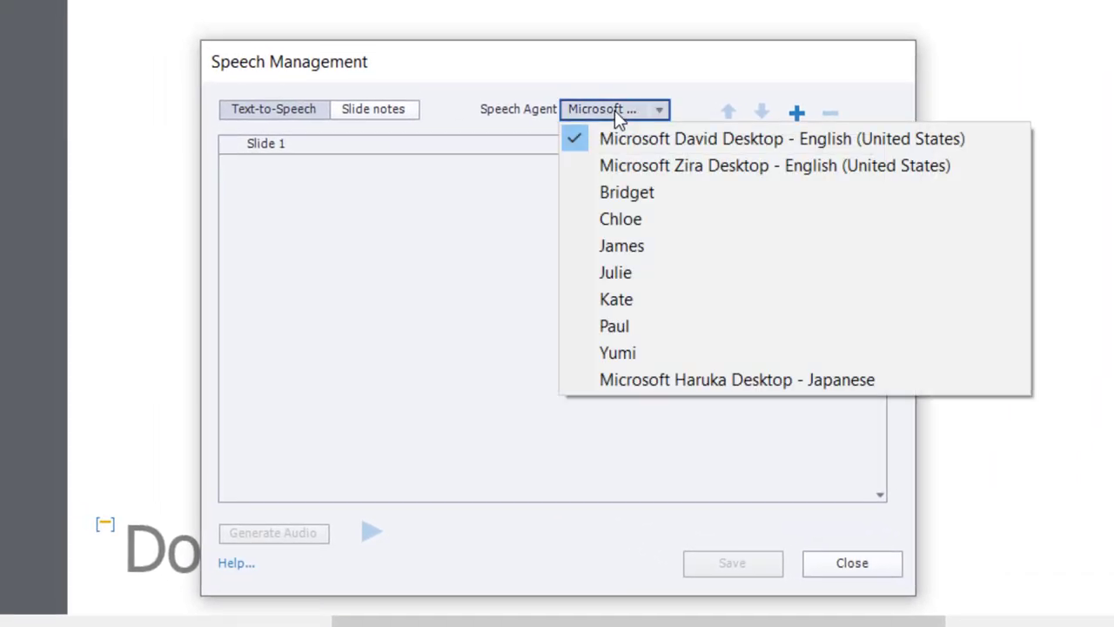
{"action": "left_click", "coordinate": [694, 387]}
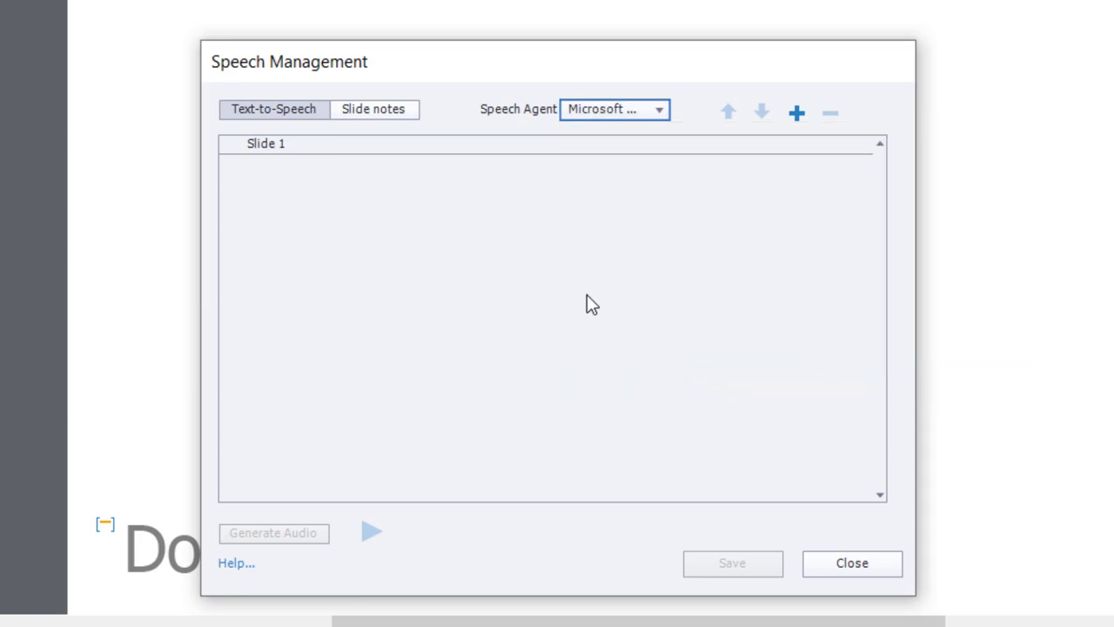
Add Slide 1 speech text greeting the recipient by name plus "あなたはこのビデオのインスピレーションでした。ご質問ありがとうございます。", and generate and play its audio.
{"action": "left_click", "coordinate": [798, 115]}
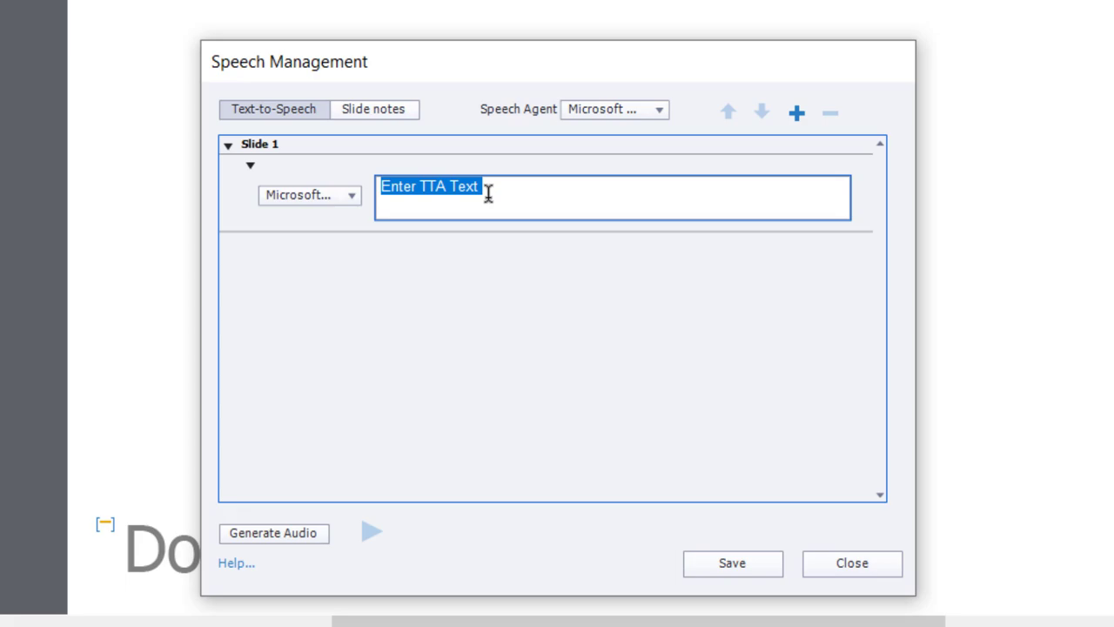
{"action": "type", "text": "こんにちは、ミホ。あなたはこのビデオのインスピレーションでした。ご質問ありがとうございます。"}
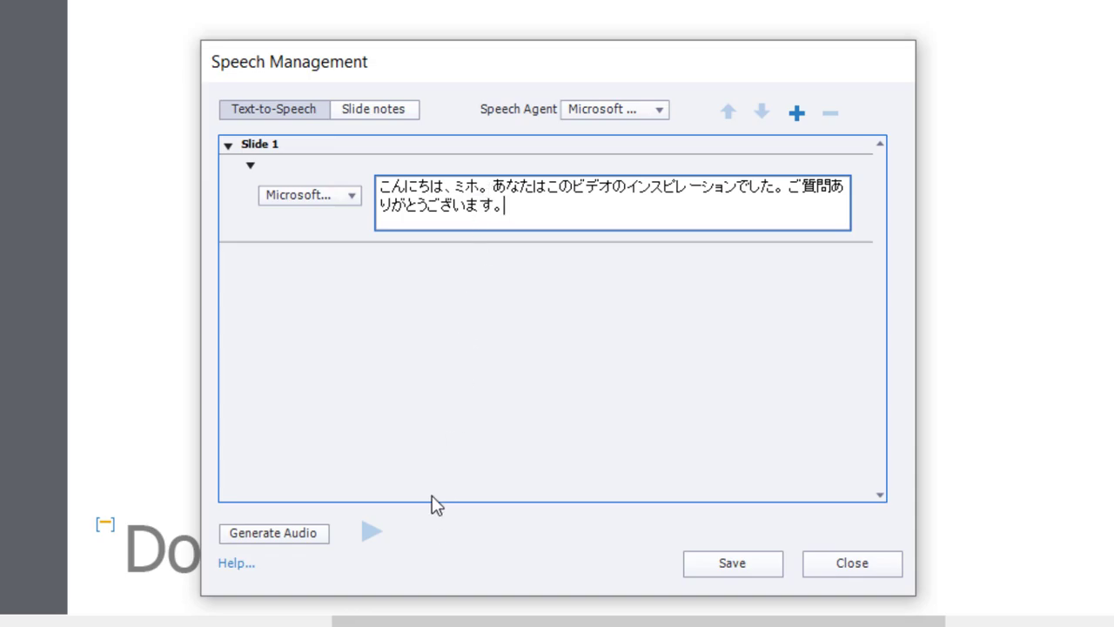
{"action": "left_click", "coordinate": [278, 533]}
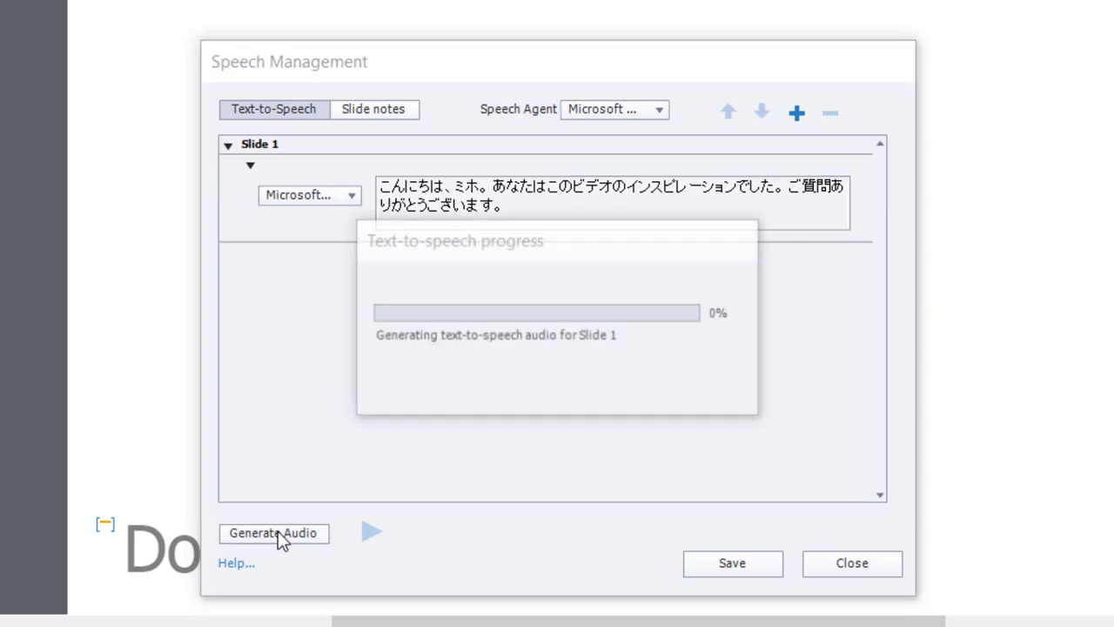
{"action": "left_click", "coordinate": [372, 532]}
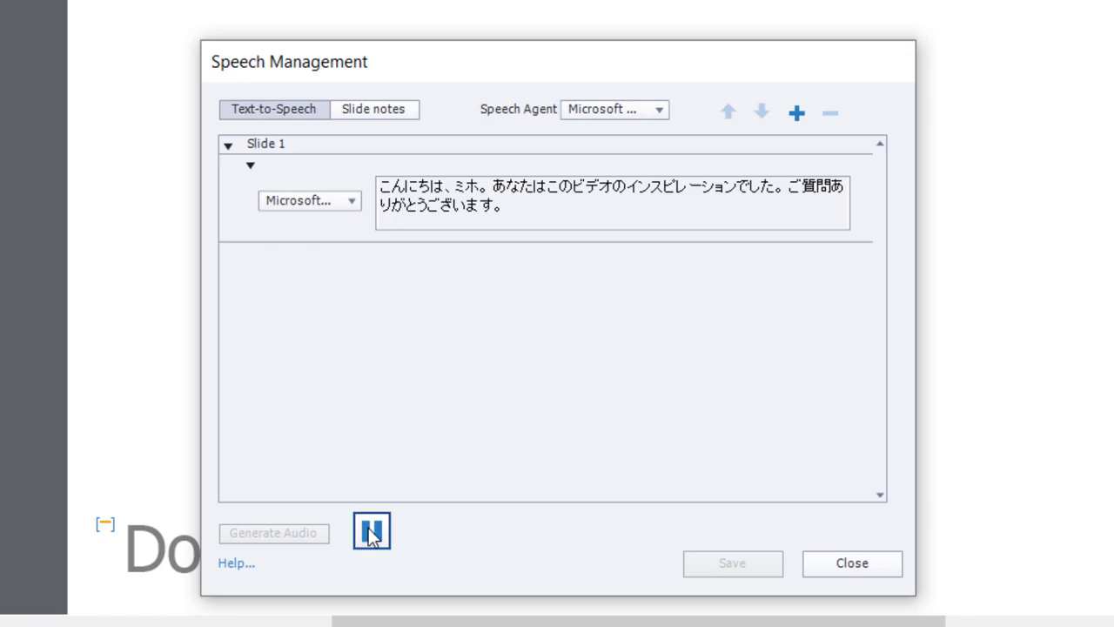